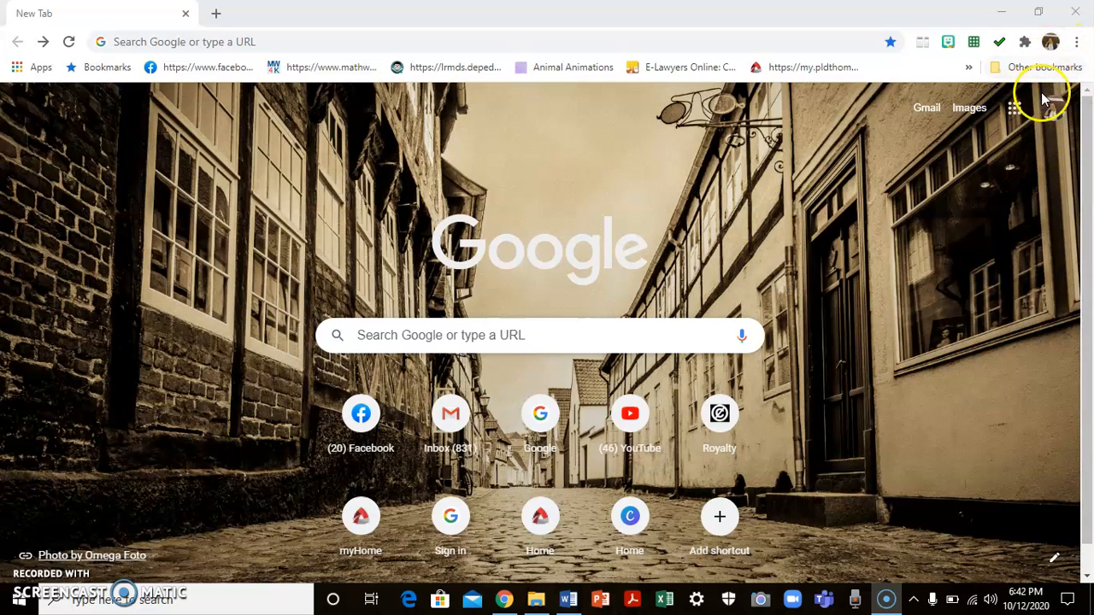
- Open Google Calendar and start a new event with full options, titled "My meeting"
left_click(1016, 108)
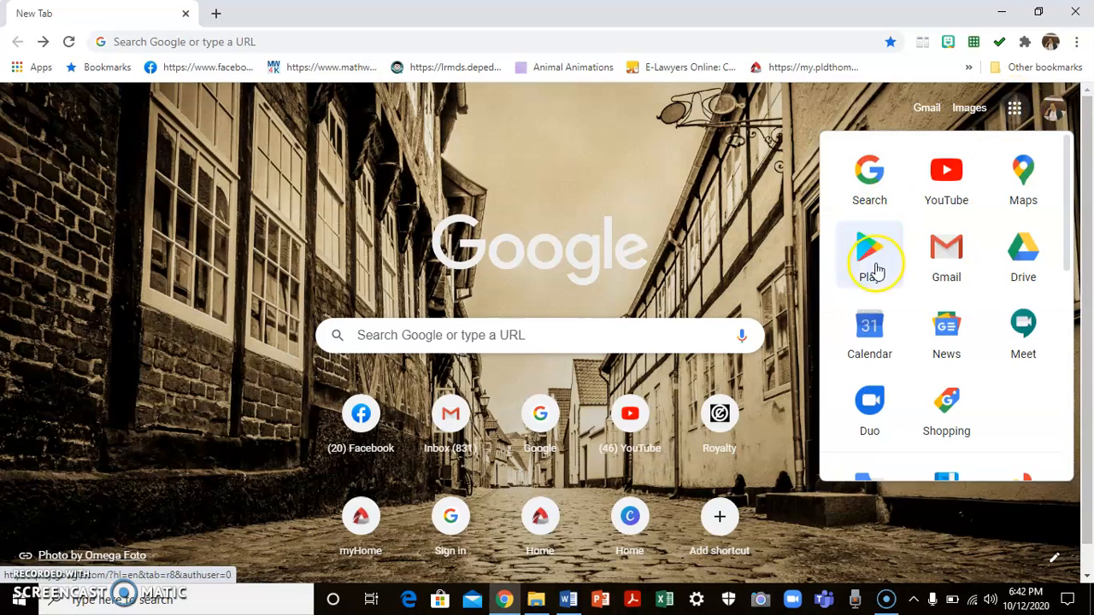
left_click(874, 342)
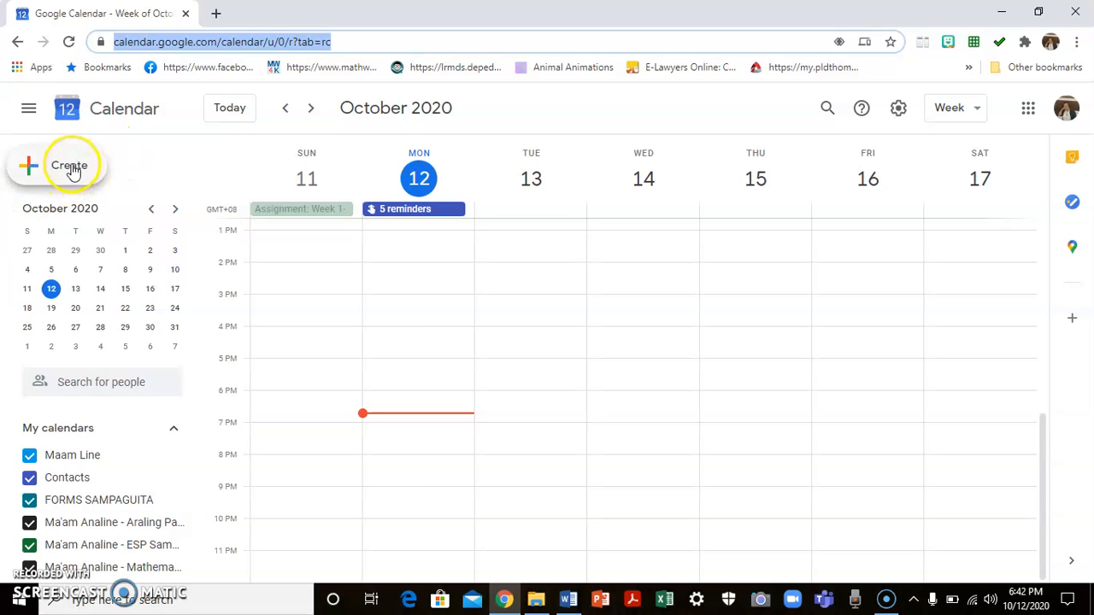
left_click(75, 171)
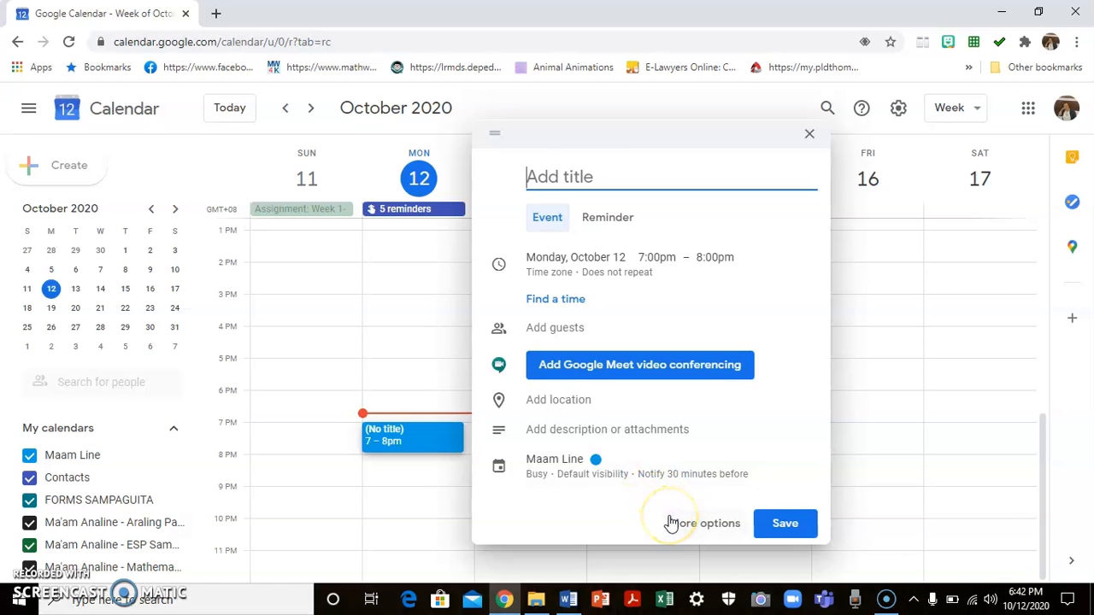
left_click(681, 526)
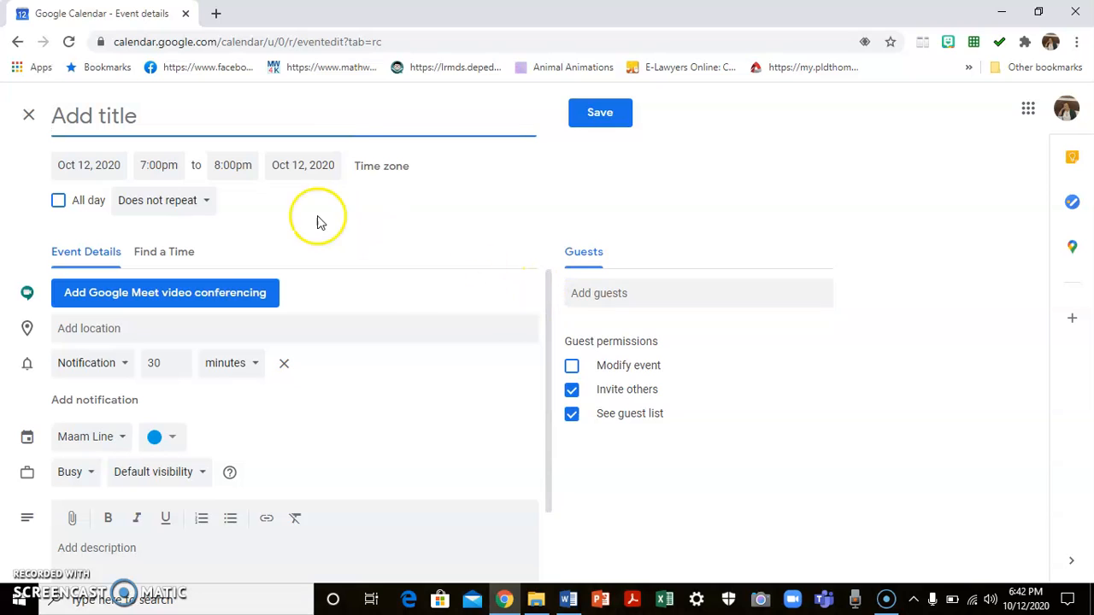
left_click(144, 121)
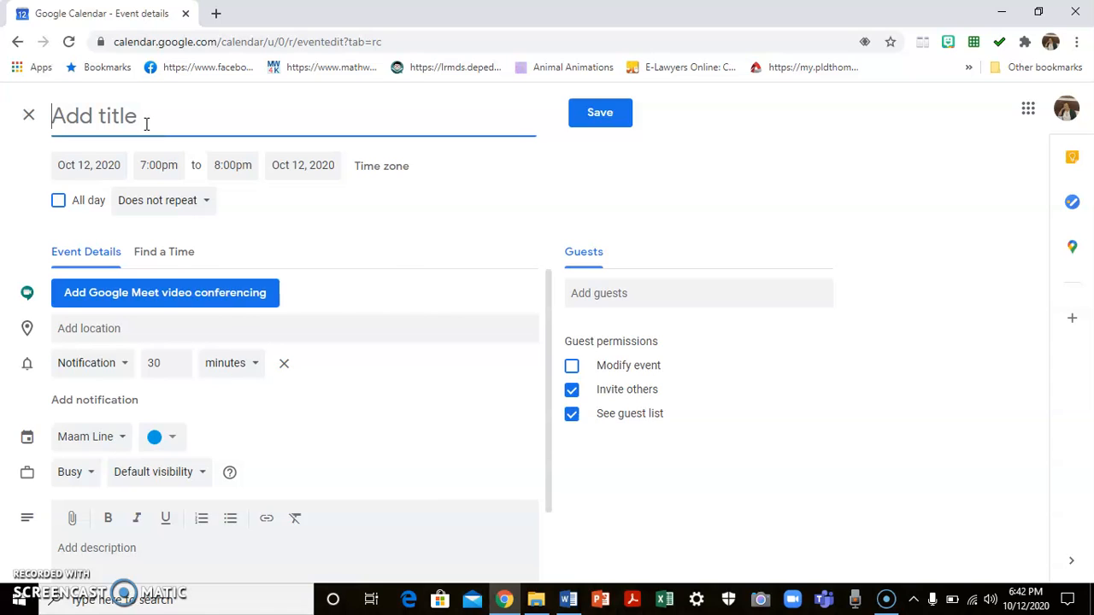
type("My meeting")
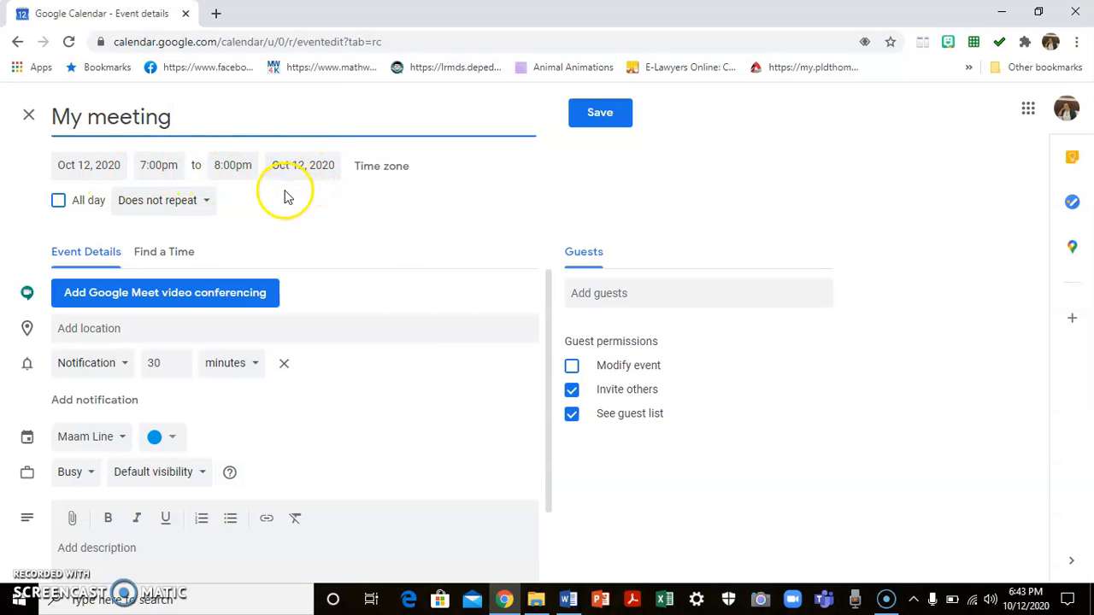
- Set the event's end date to Oct 23, 2020 and make it repeat every weekday (Monday to Friday)
left_click(301, 168)
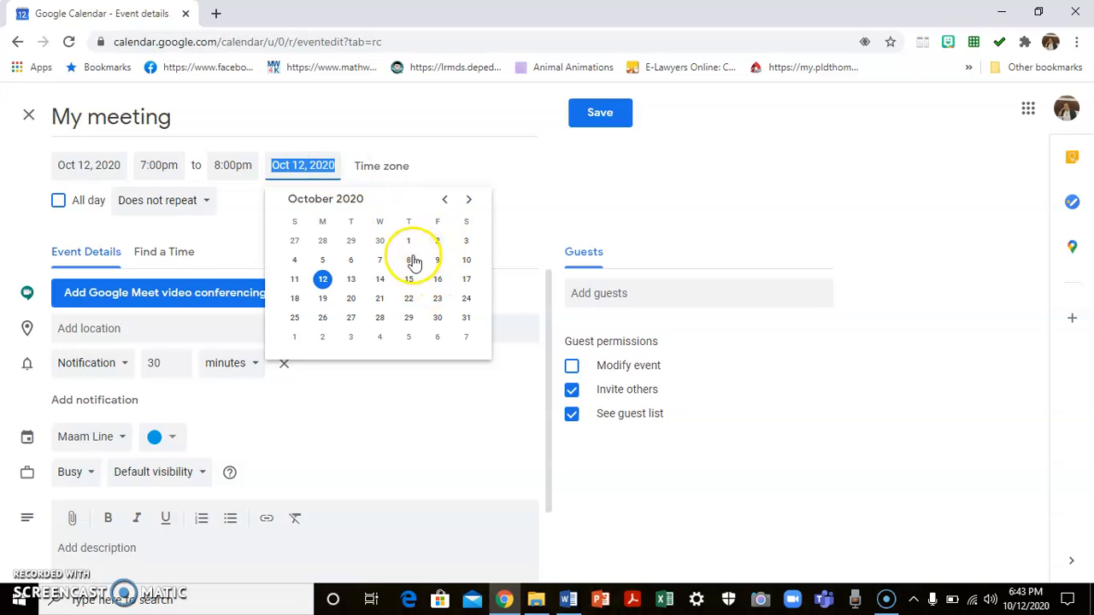
left_click(437, 299)
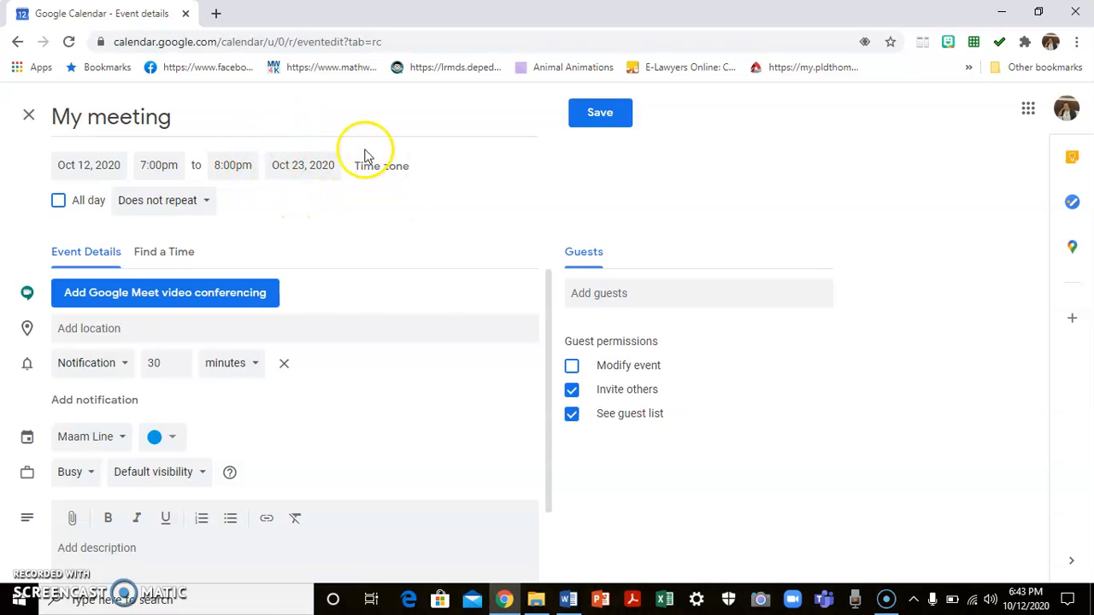
left_click(57, 204)
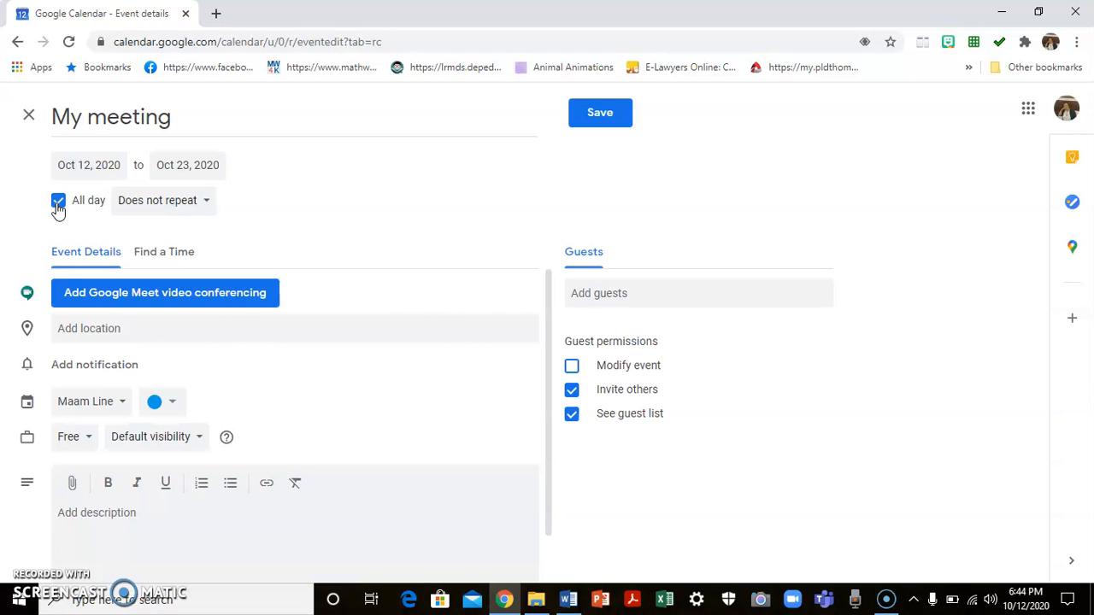
left_click(58, 201)
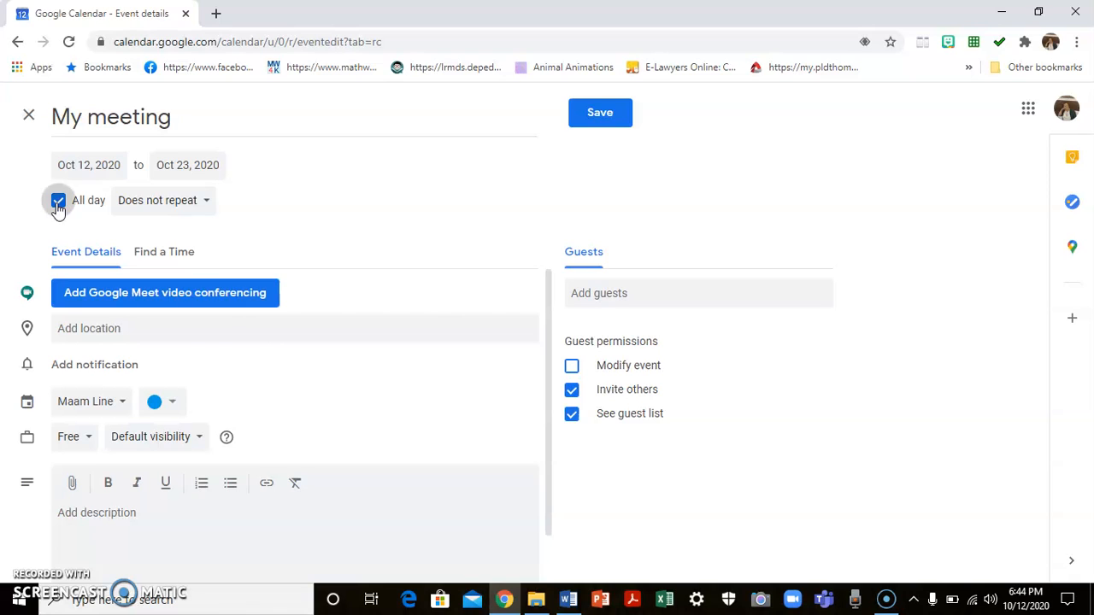
left_click(205, 209)
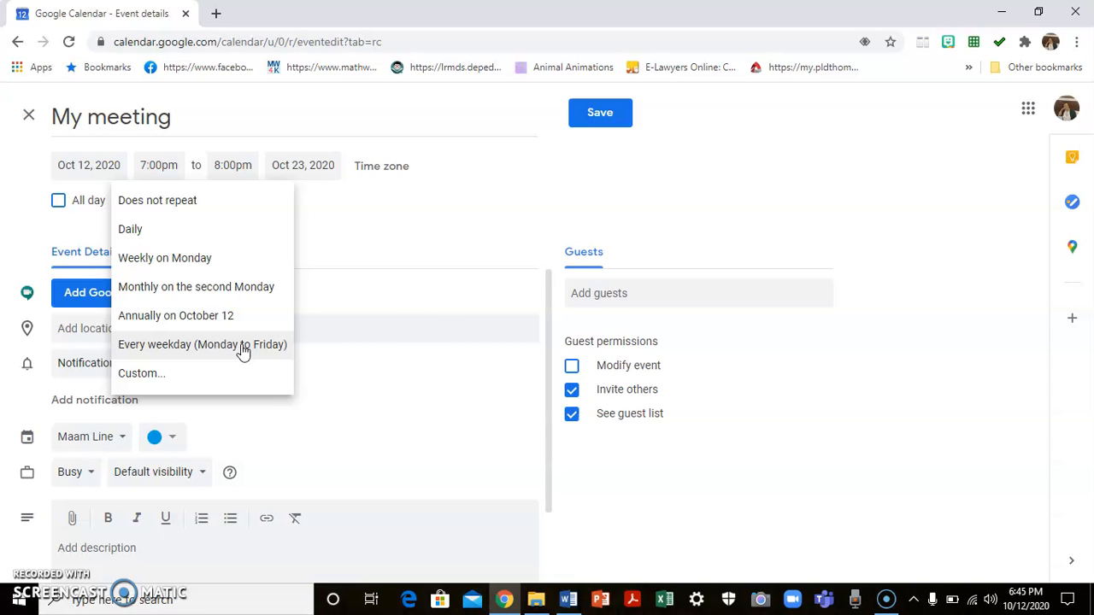
left_click(243, 345)
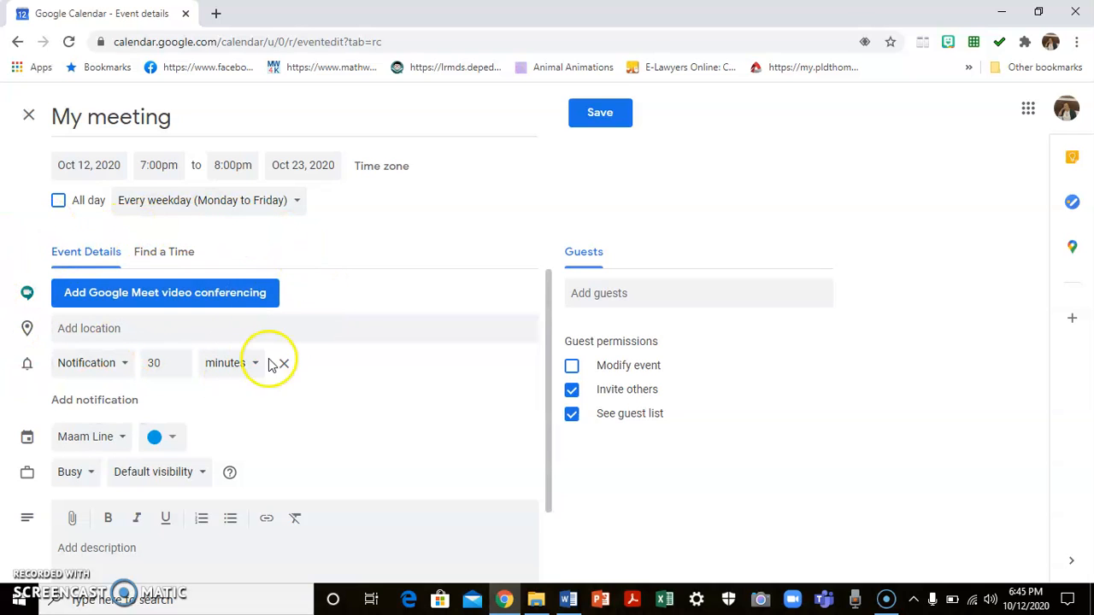
- Add Google Meet video conferencing to the event and look through the notification type and time unit options
left_click(186, 300)
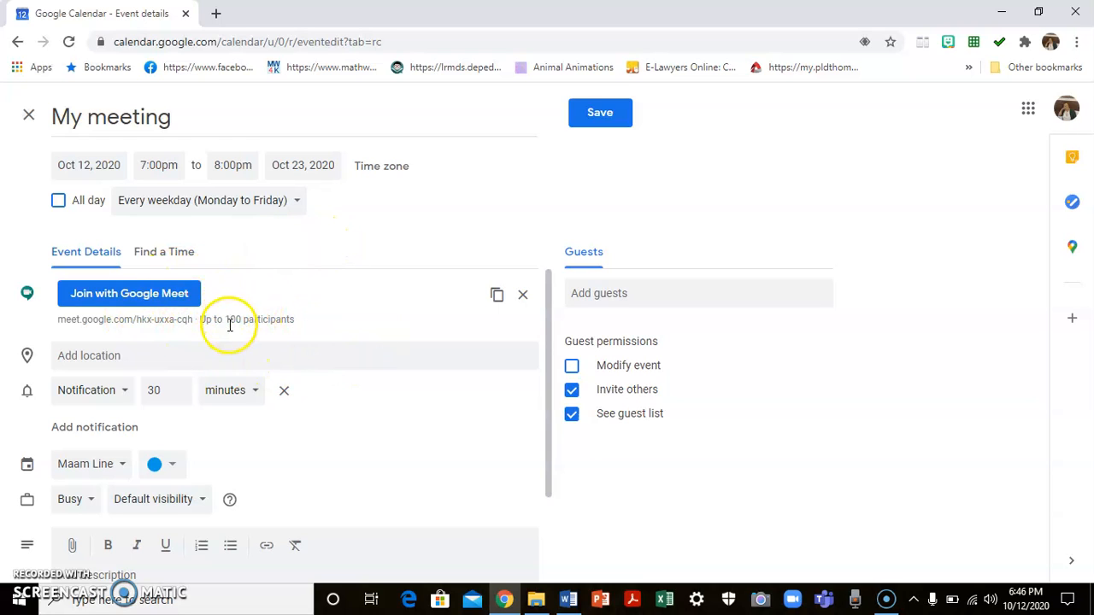
left_click(150, 358)
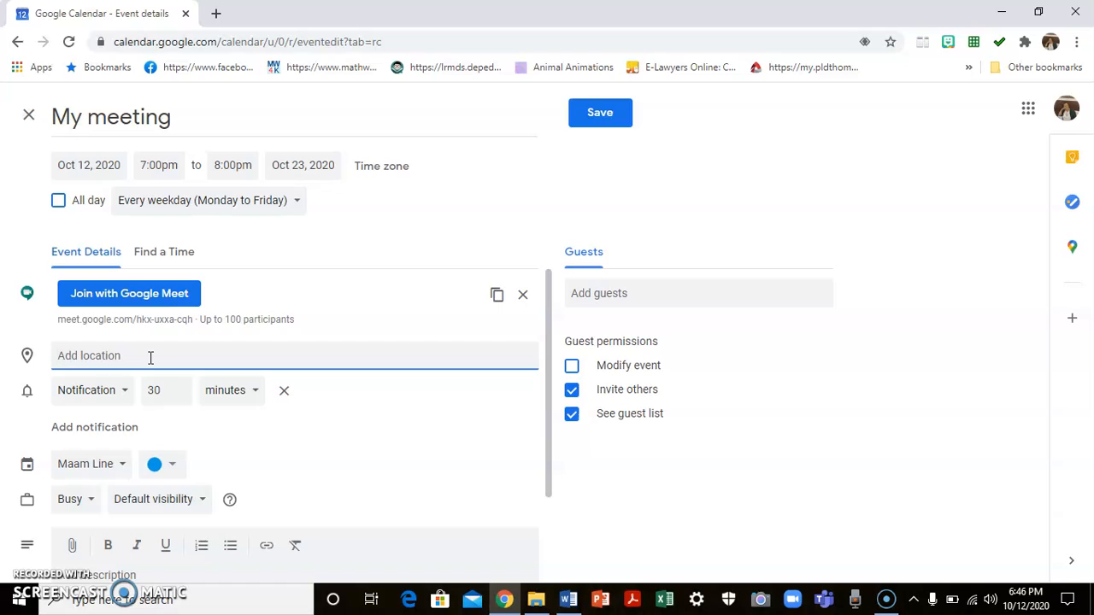
left_click(125, 393)
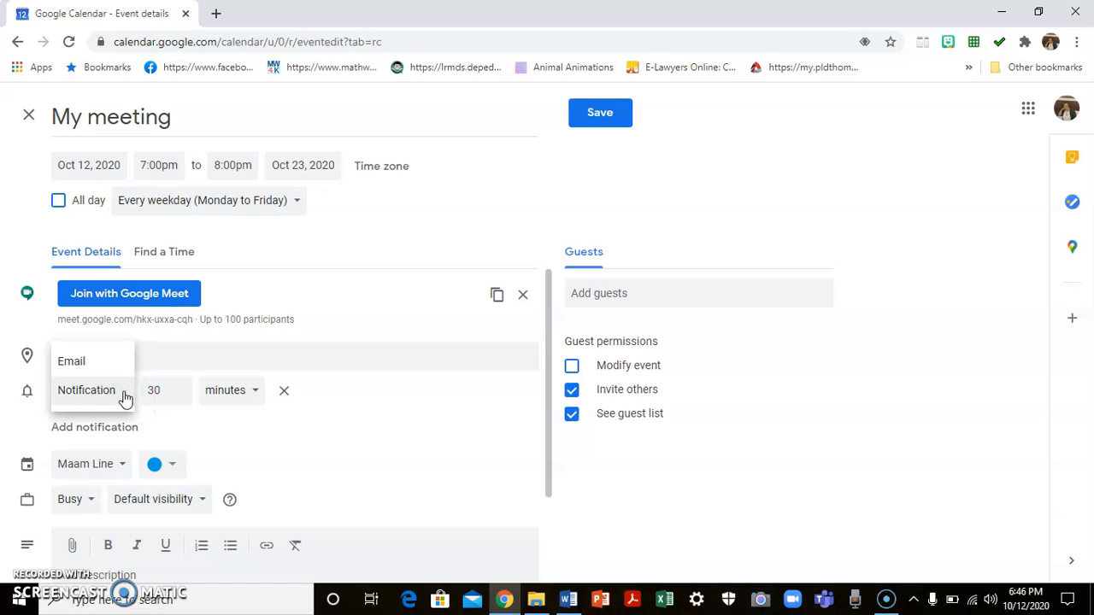
left_click(105, 393)
left_click(254, 391)
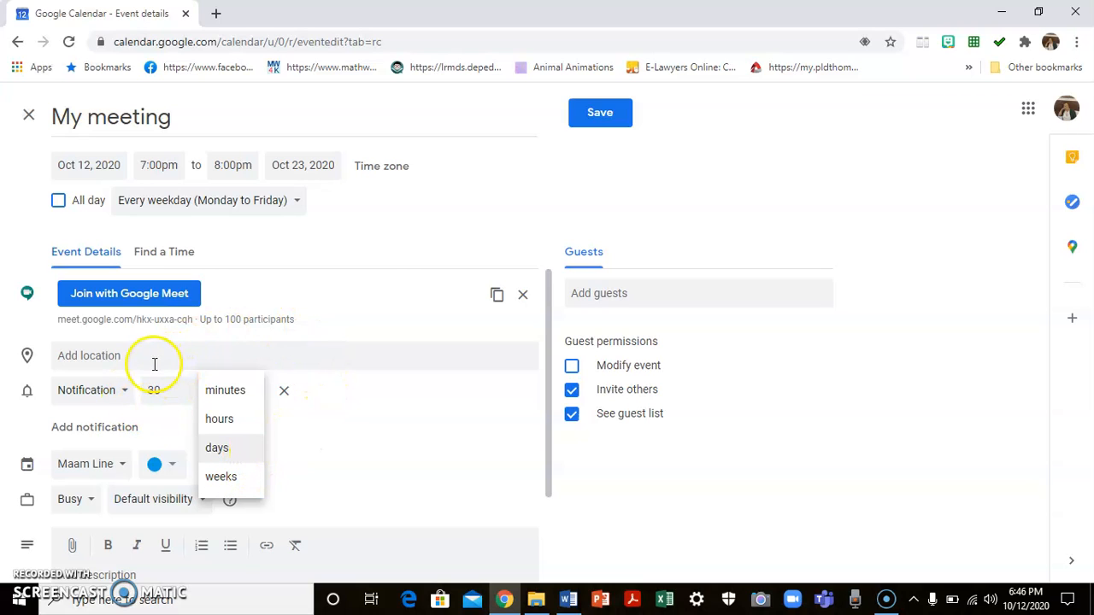
left_click(385, 448)
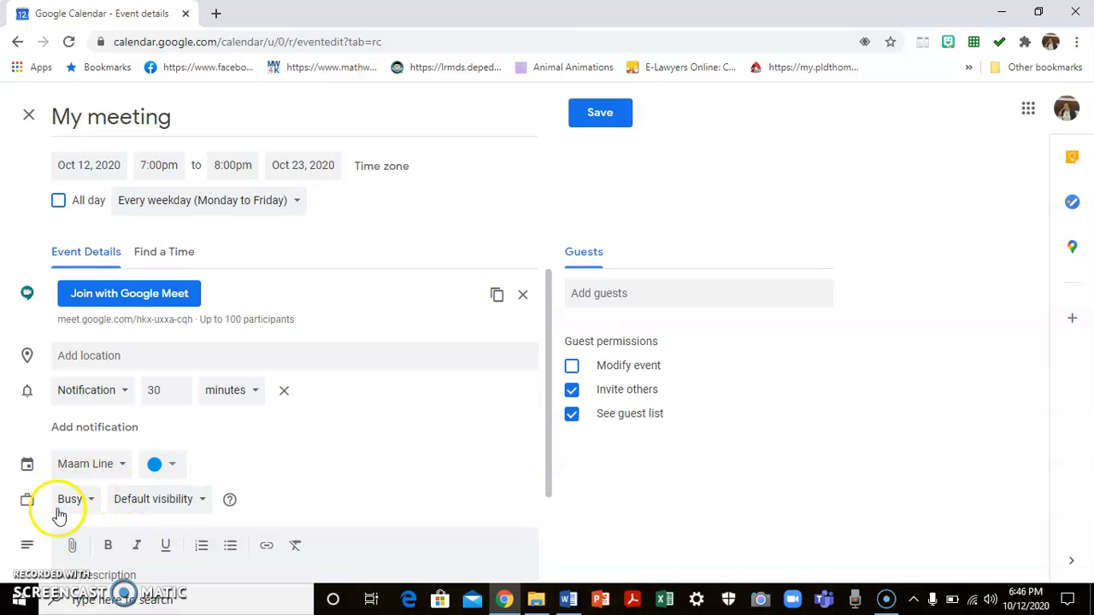
- Set the event's availability to Free and its visibility to Private
left_click(92, 504)
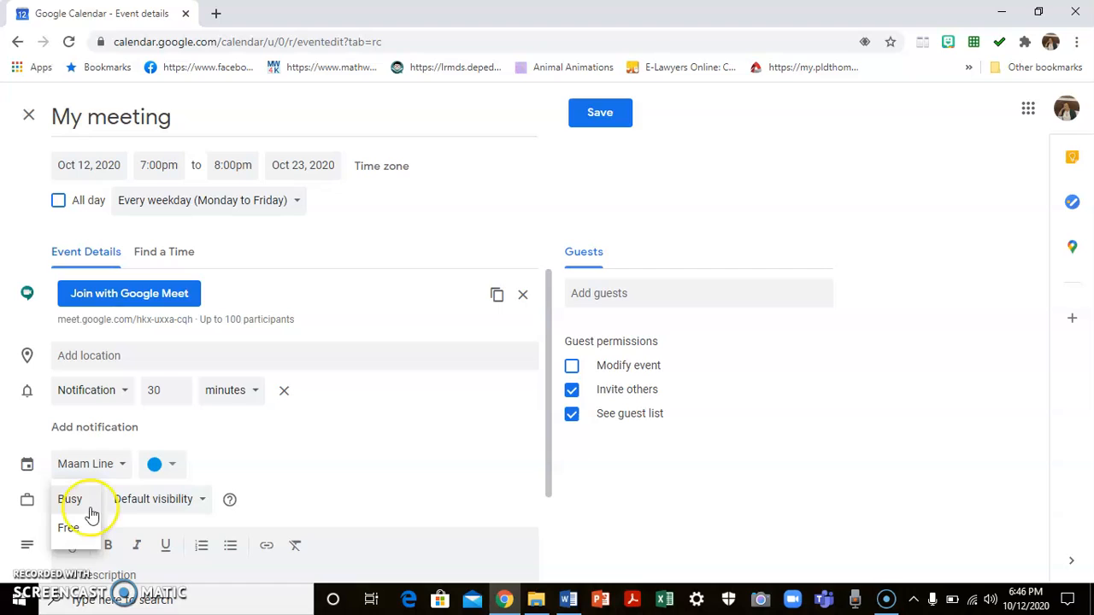
left_click(96, 507)
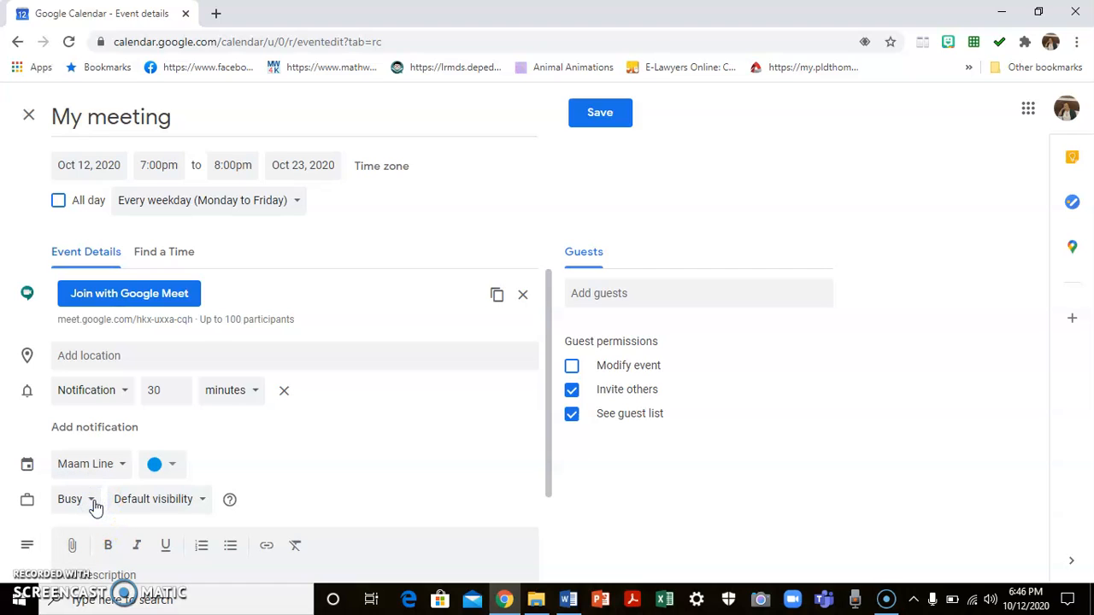
left_click(96, 506)
left_click(85, 527)
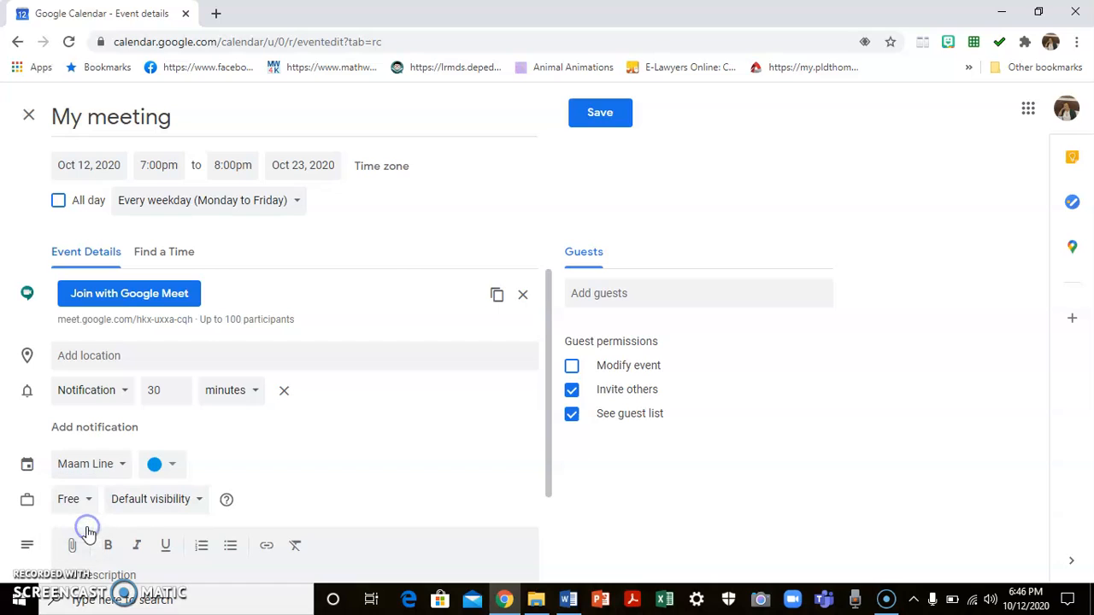
left_click(197, 503)
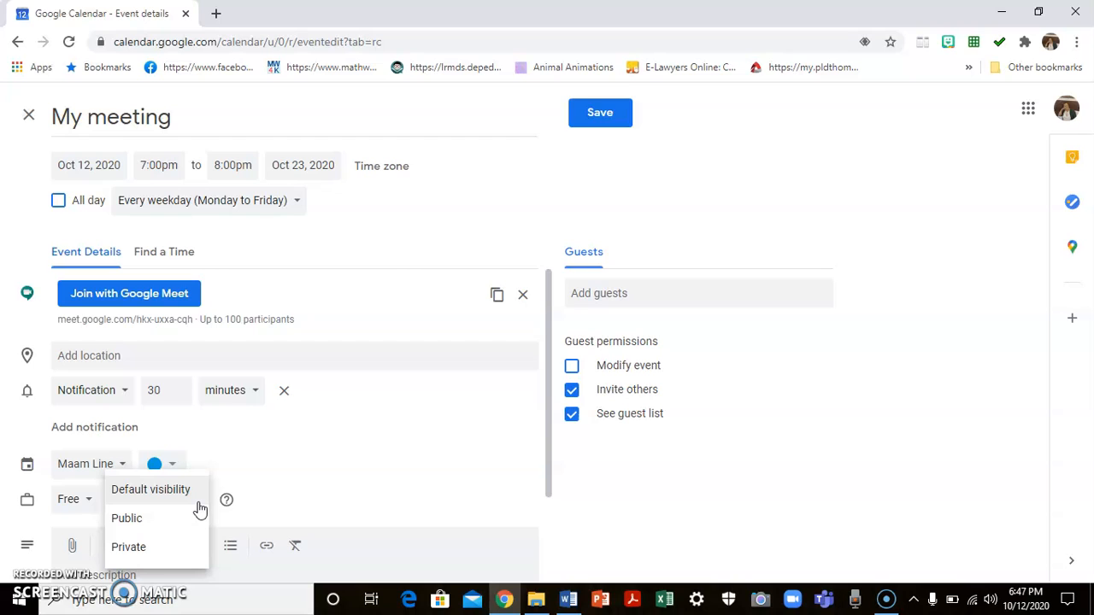
left_click(176, 553)
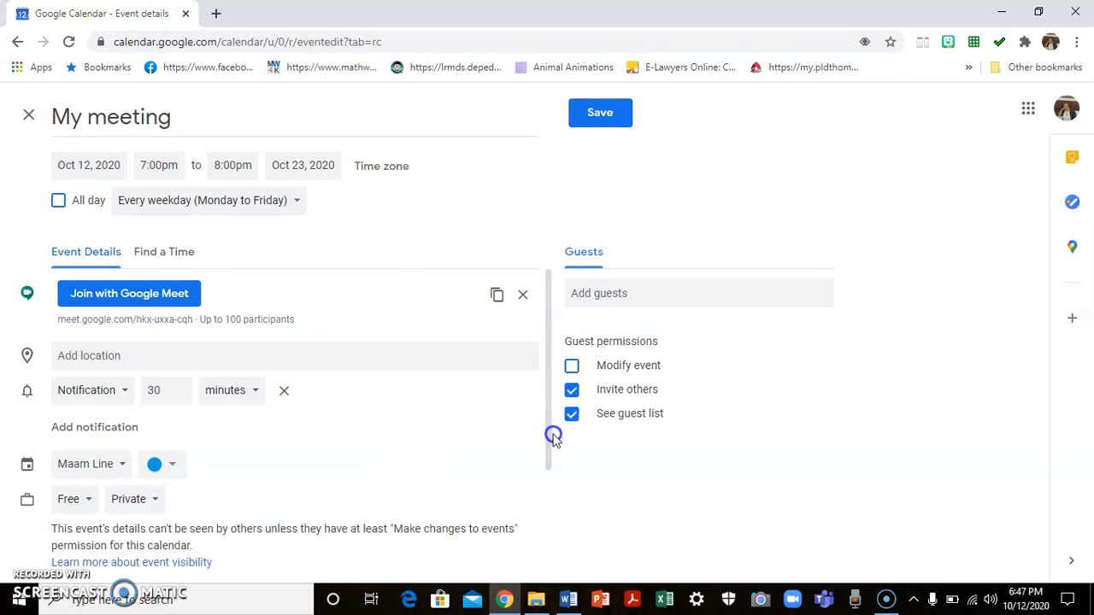
- Limit the guest permissions to See guest list only, leaving Modify event and Invite others off
left_click_drag(549, 442, 546, 457)
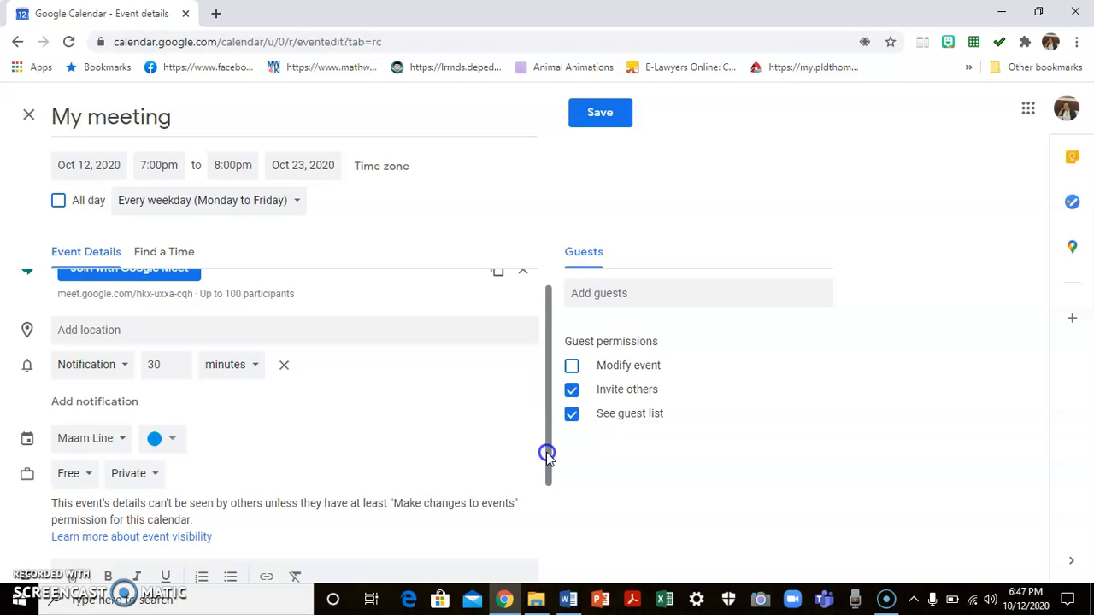
left_click_drag(547, 456, 547, 435)
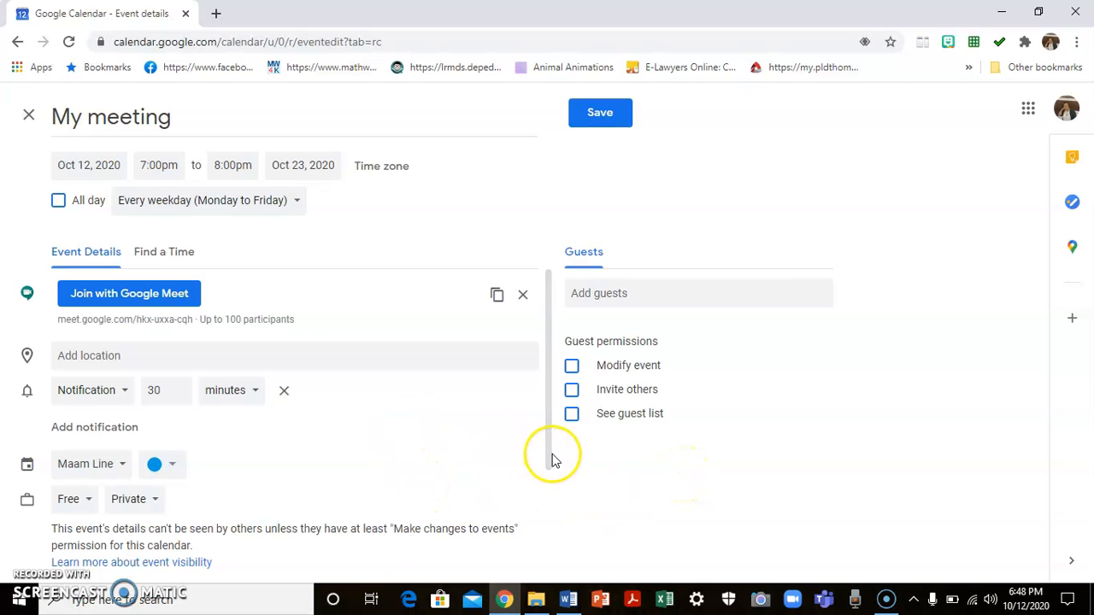
mouse_move(552, 457)
left_mouse_down()
mouse_move(545, 568)
mouse_move(554, 515)
mouse_move(555, 491)
mouse_move(544, 542)
mouse_move(546, 440)
left_mouse_up()
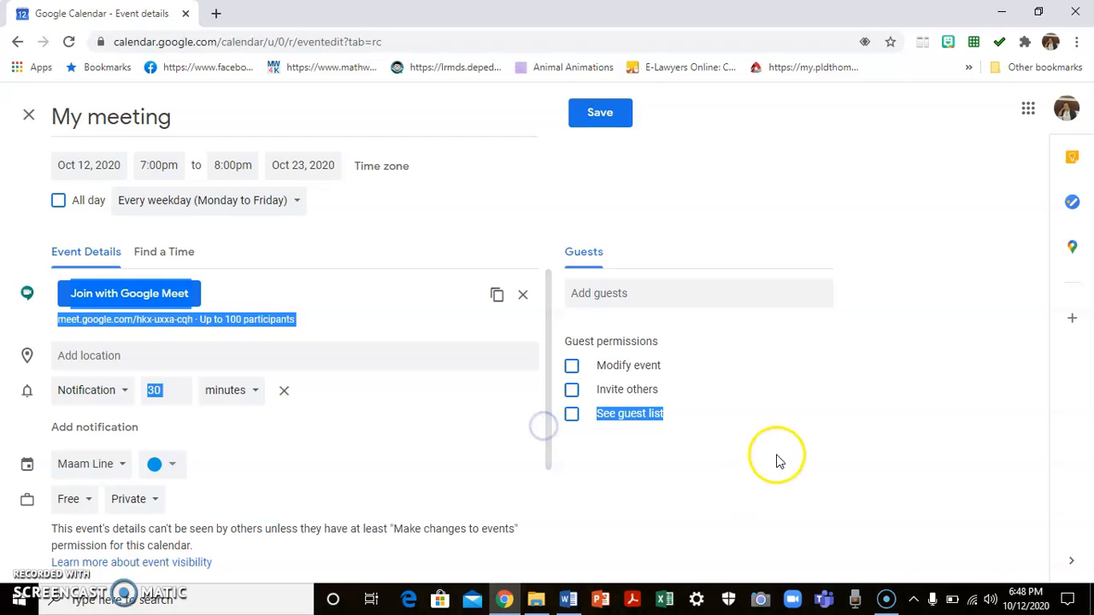
left_click(707, 418)
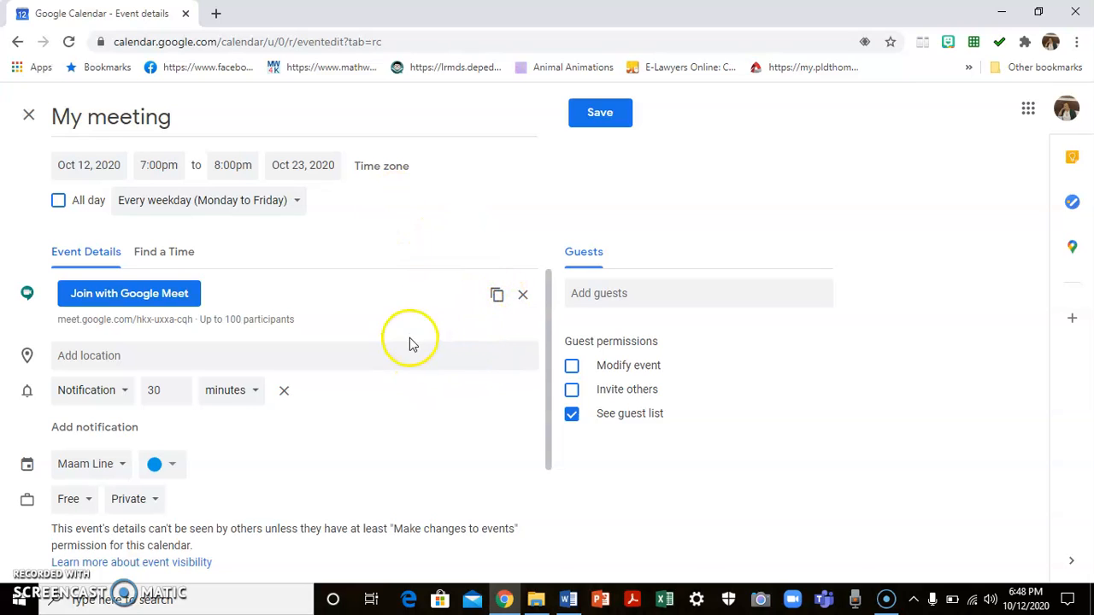
- Copy the event's Google Meet conference info and save the event
left_click(496, 299)
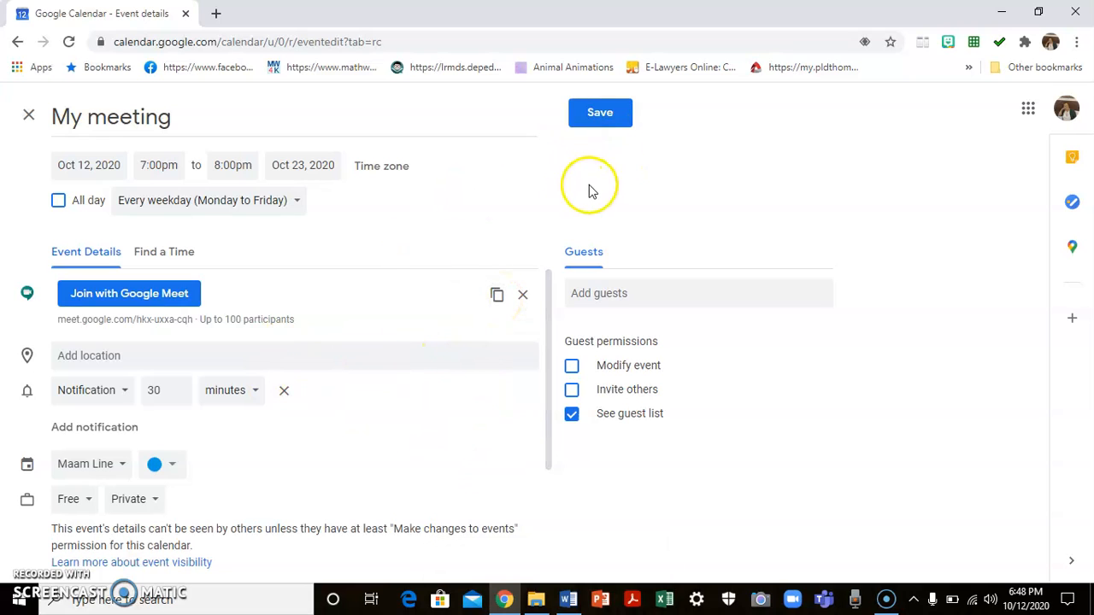
left_click(601, 114)
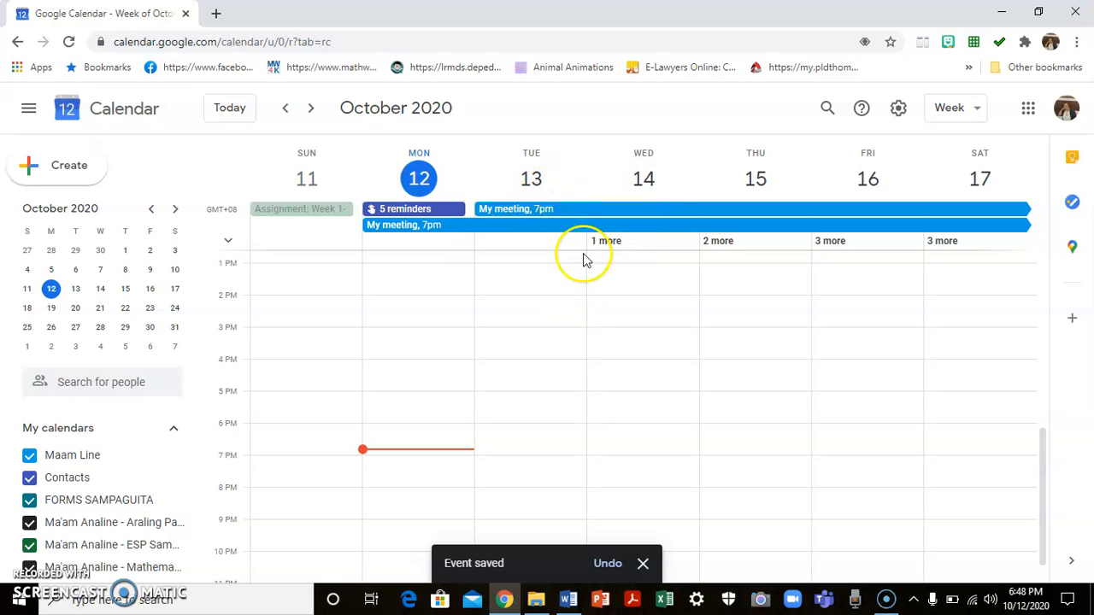
- Examine the saved My meeting event's summary and editing page, closing it without changes
left_click(512, 226)
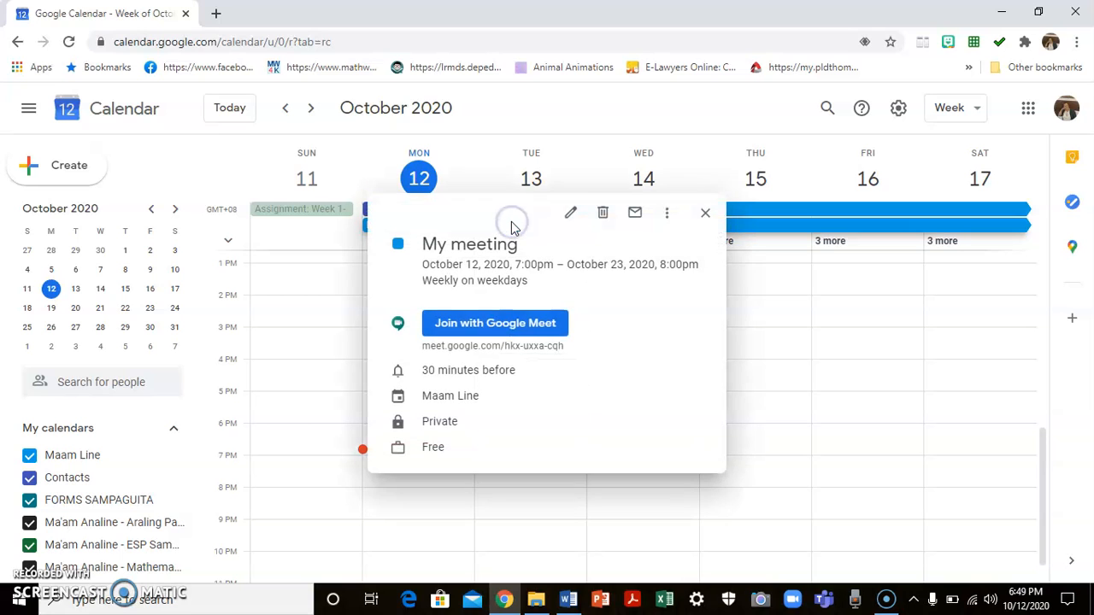
left_click(568, 217)
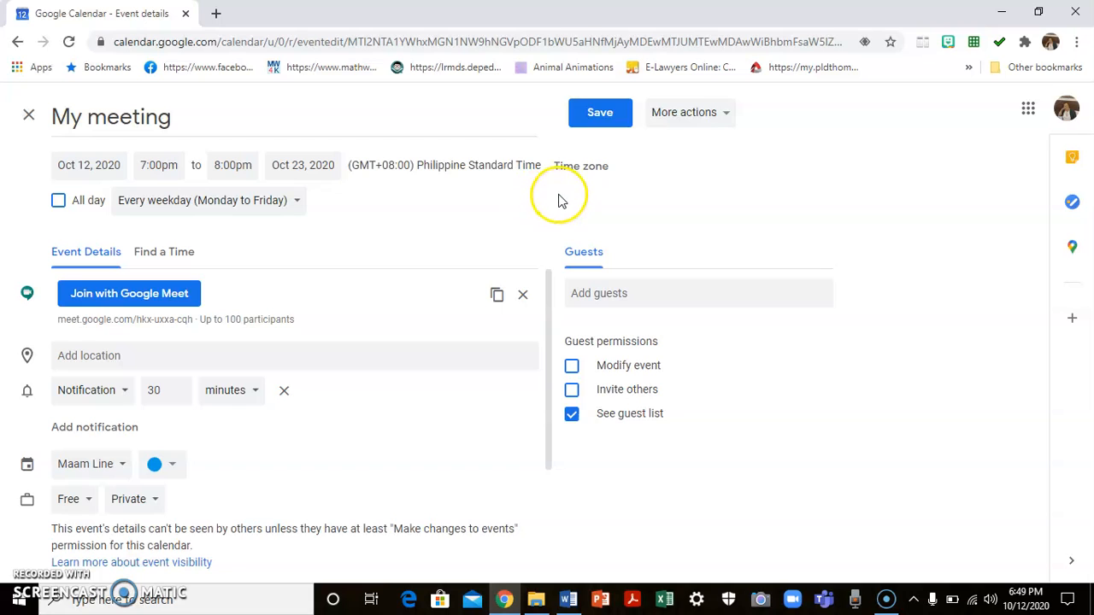
left_click(30, 116)
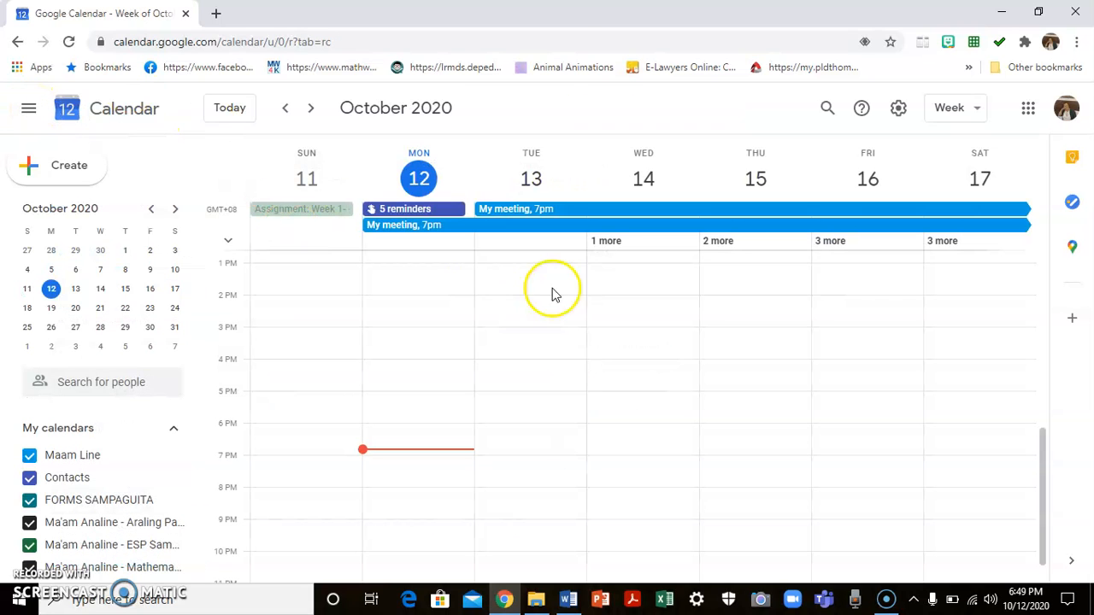